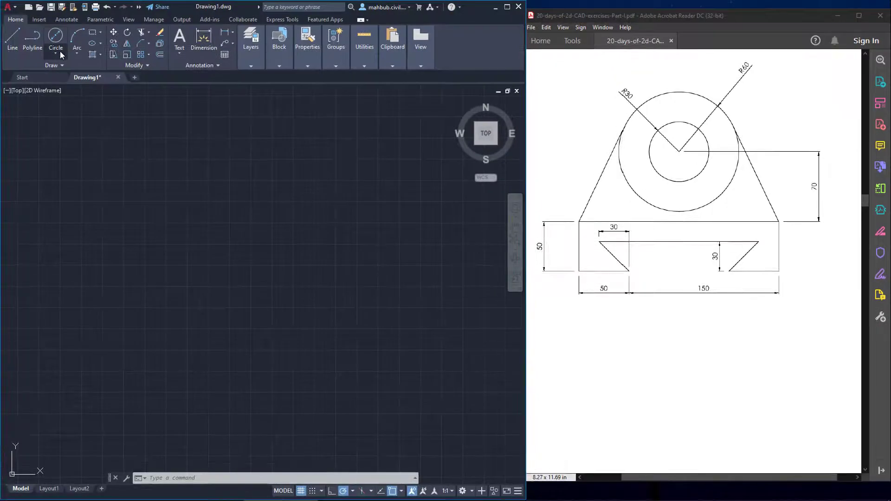
# Step: Draw a circle of radius 30 in the empty upper area of the drawing
pyautogui.click(58, 54)
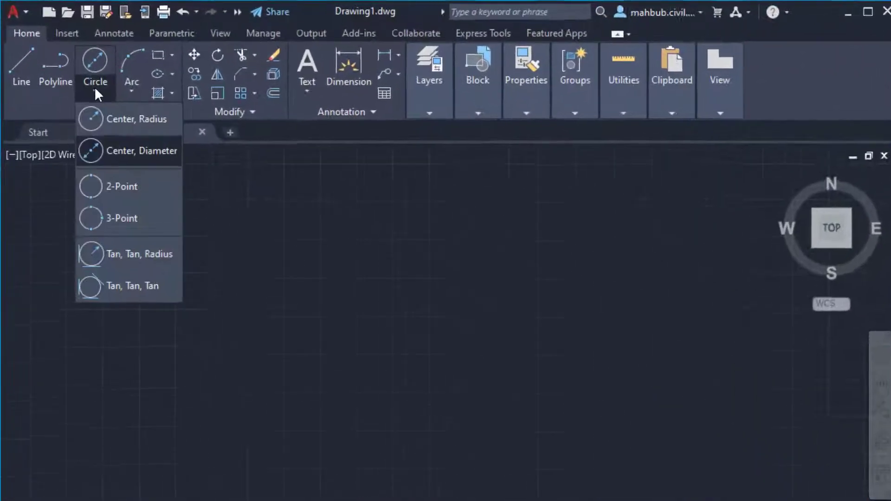
pyautogui.click(108, 124)
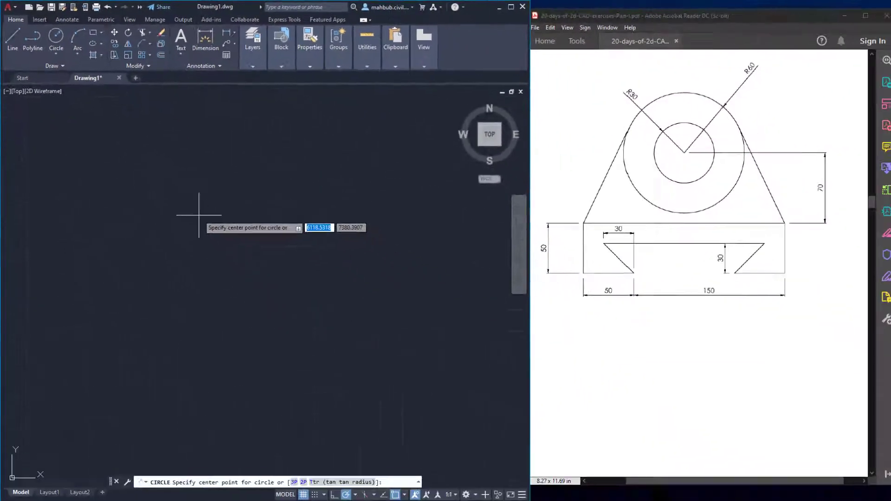
pyautogui.click(296, 321)
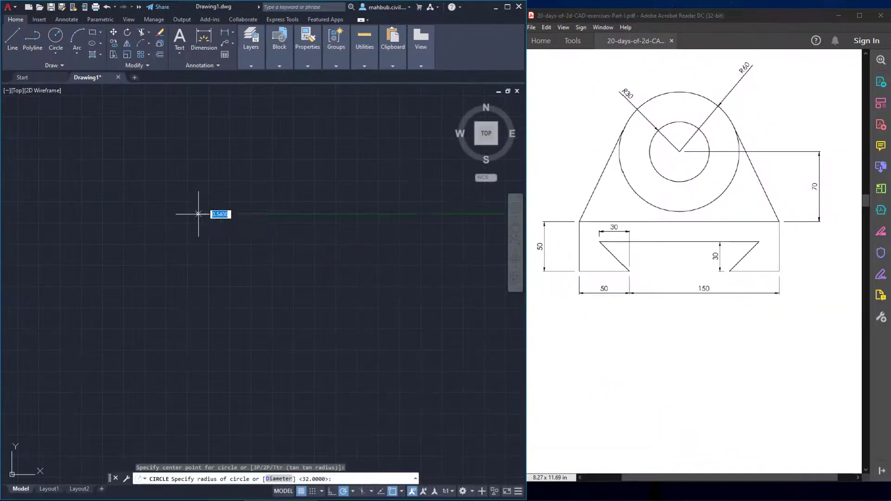
pyautogui.write('30')
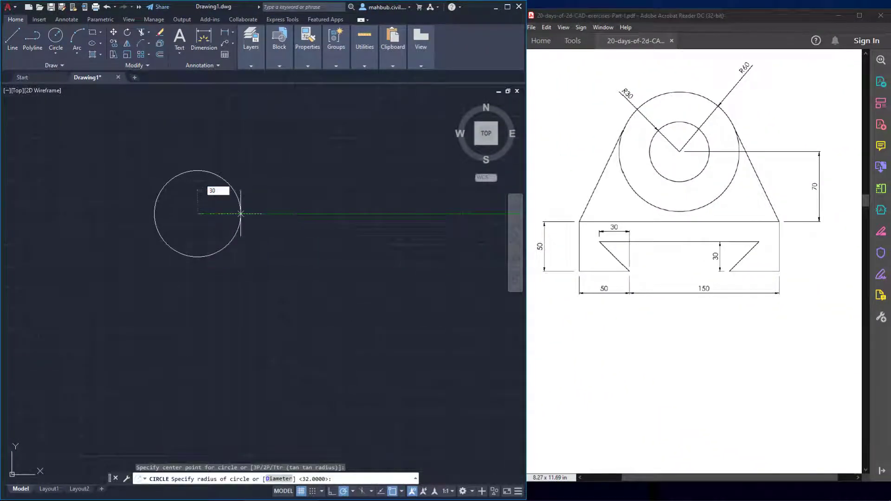
pyautogui.press('Return')
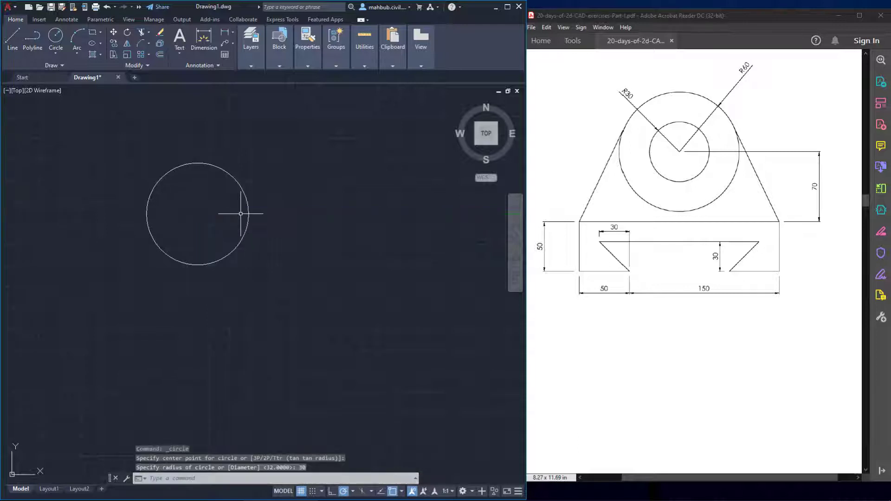
# Step: Draw a circle of radius 60 concentric with the radius 30 circle
pyautogui.click(59, 41)
pyautogui.click(197, 214)
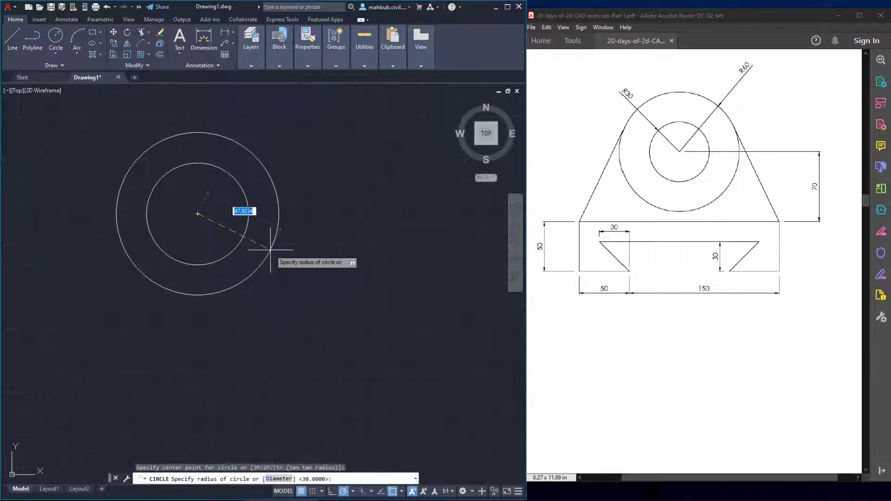
pyautogui.write('60')
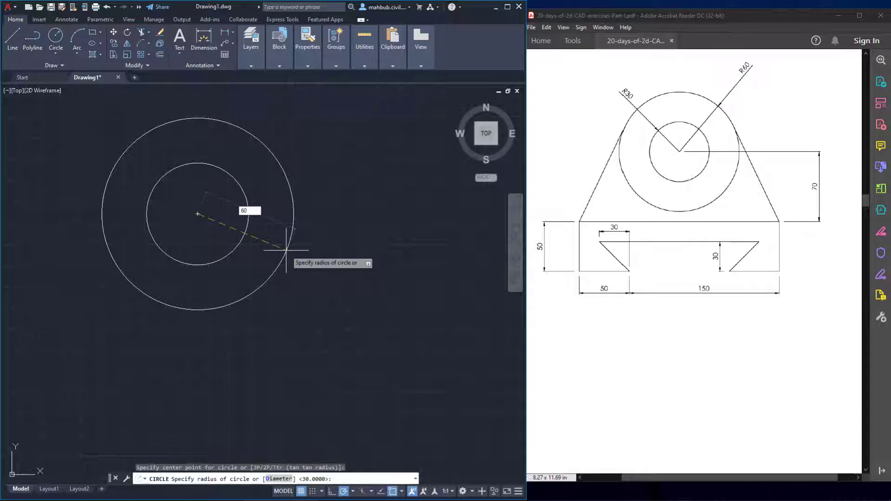
pyautogui.press('Return')
# Step: Draw a line 72 units straight down from the circles' centre and continue it 100 units horizontally to the right
pyautogui.scroll(-3, 364, 92)
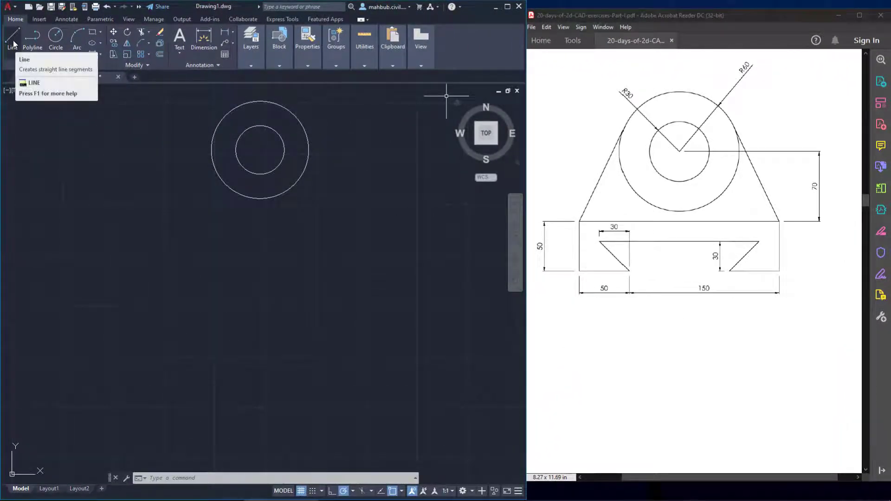
pyautogui.click(13, 44)
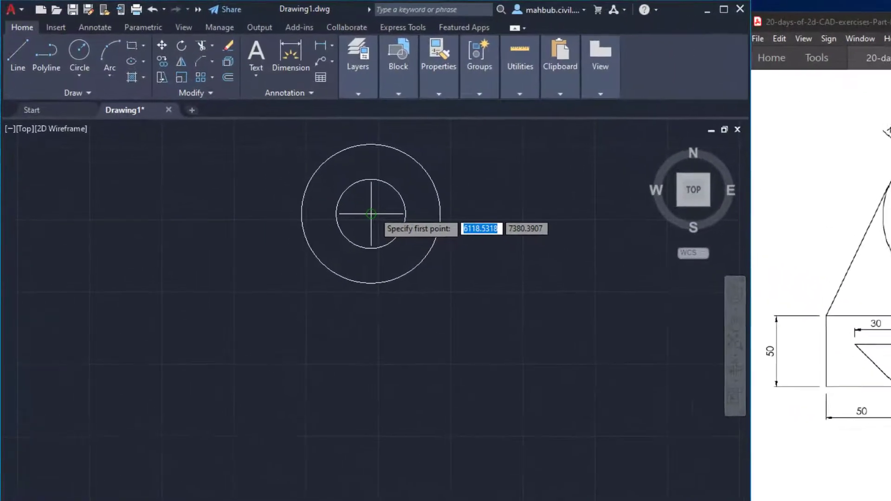
pyautogui.click(370, 213)
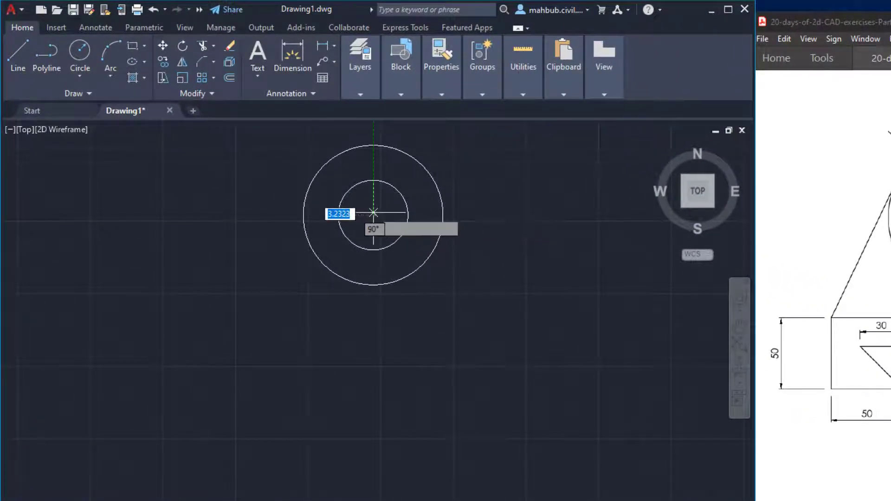
pyautogui.write('7')
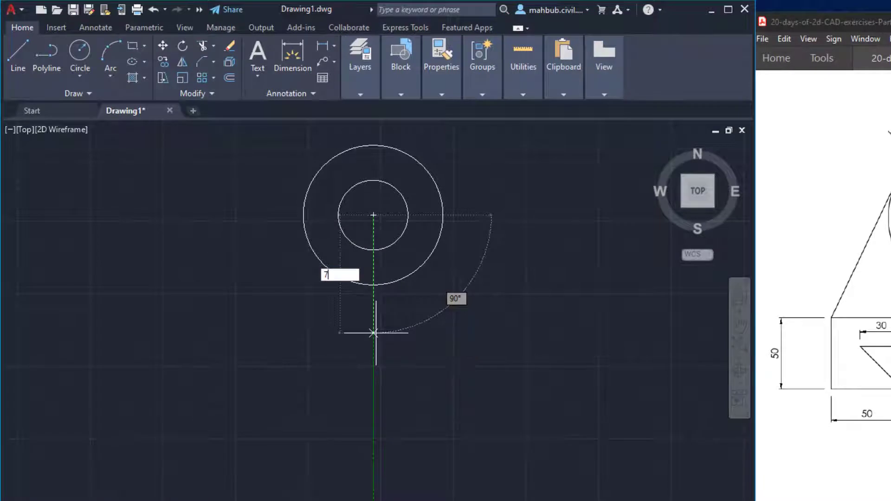
pyautogui.write('2')
pyautogui.press('Return')
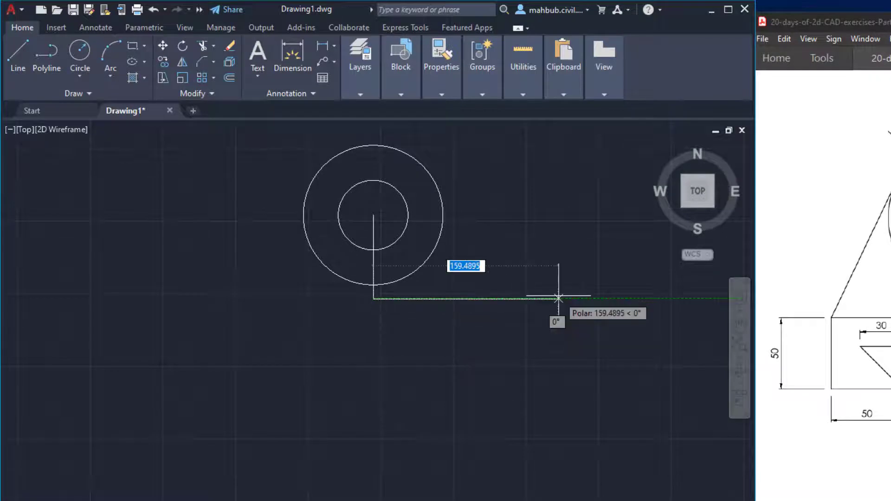
pyautogui.write('100')
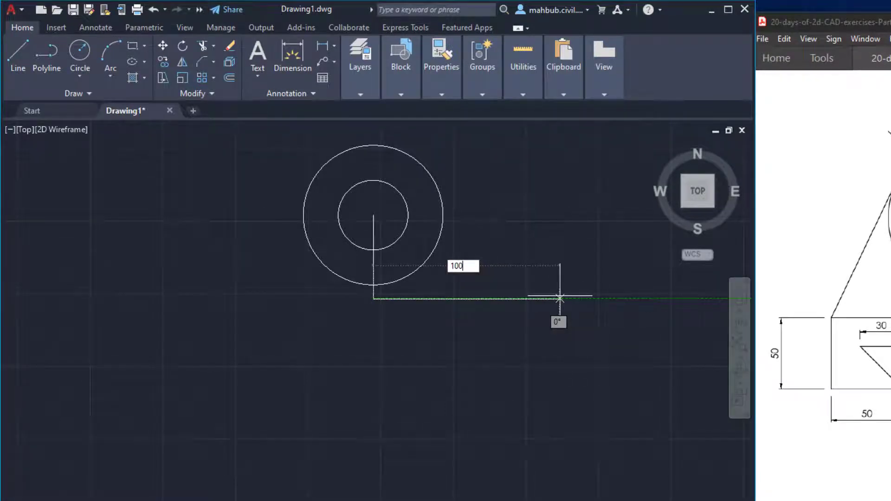
pyautogui.press('Return')
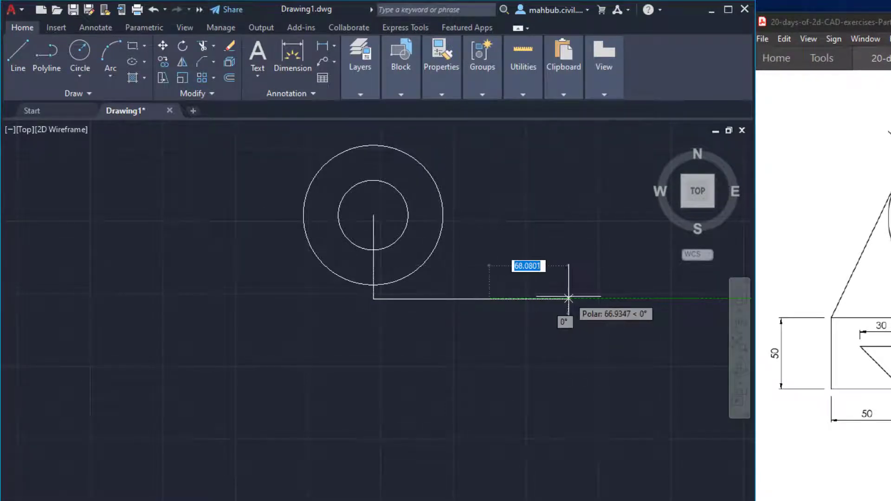
# Step: Delete the vertical construction line running down from the circles' centre
pyautogui.scroll(2, 293, 264)
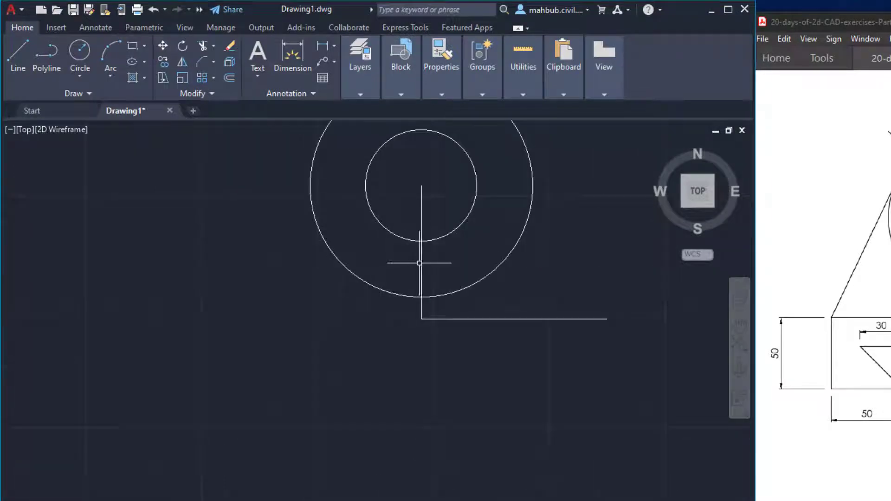
pyautogui.click(421, 266)
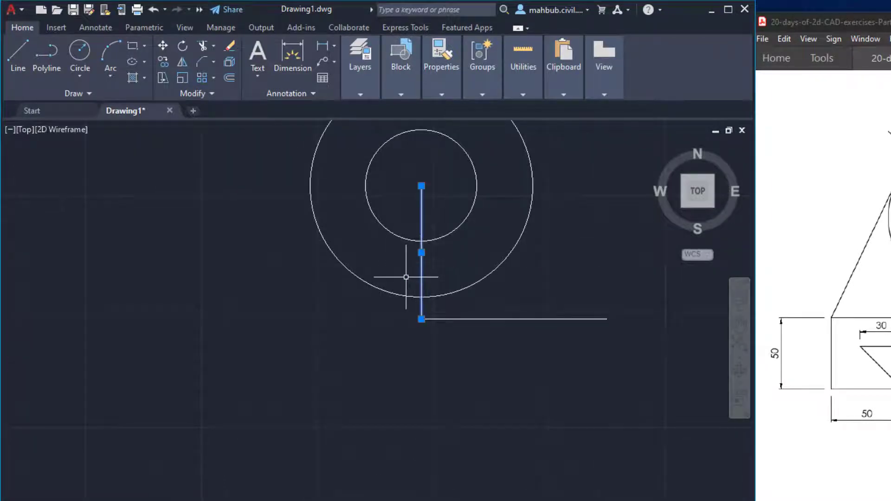
pyautogui.press('Delete')
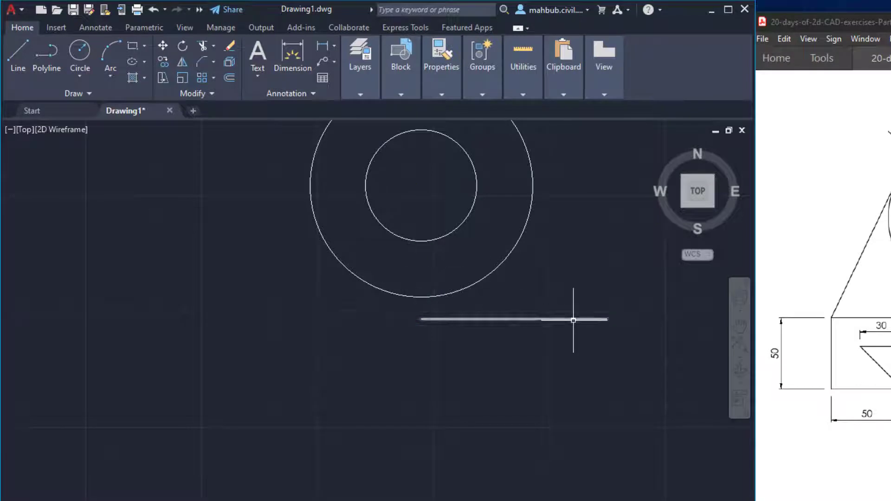
# Step: Stretch the horizontal line's left endpoint 100 units further to the left
pyautogui.click(551, 320)
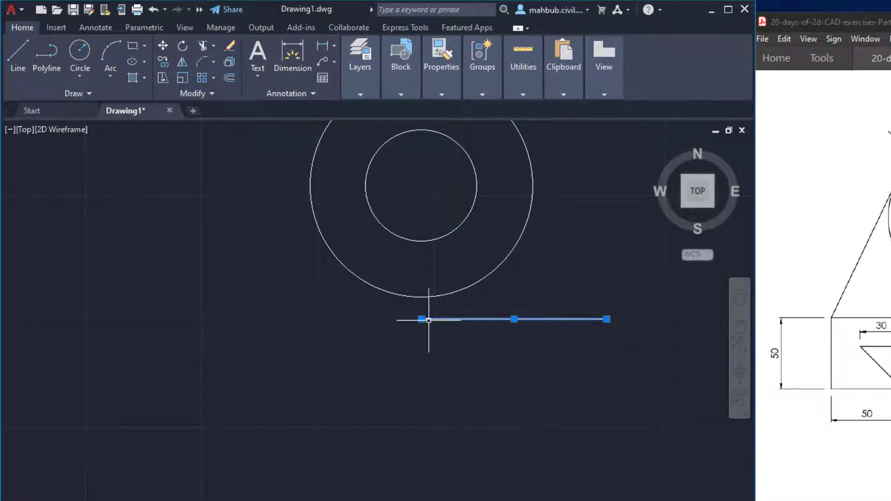
pyautogui.moveTo(421, 319)
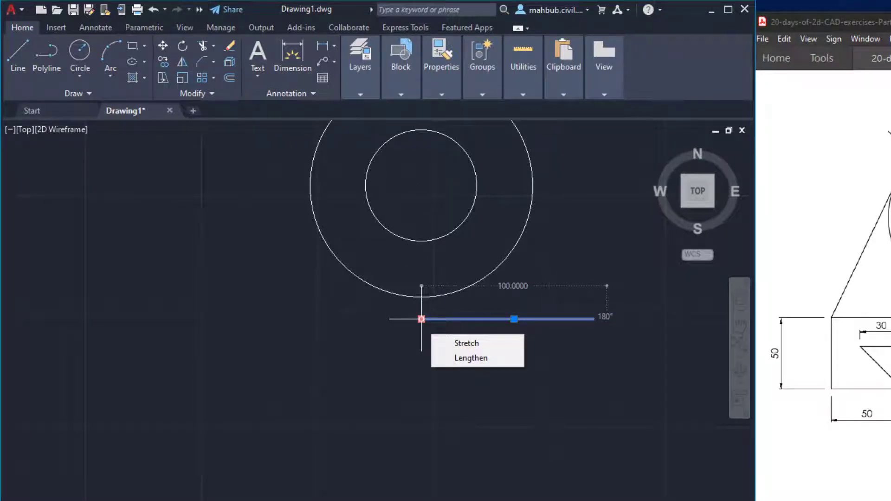
pyautogui.click(422, 318)
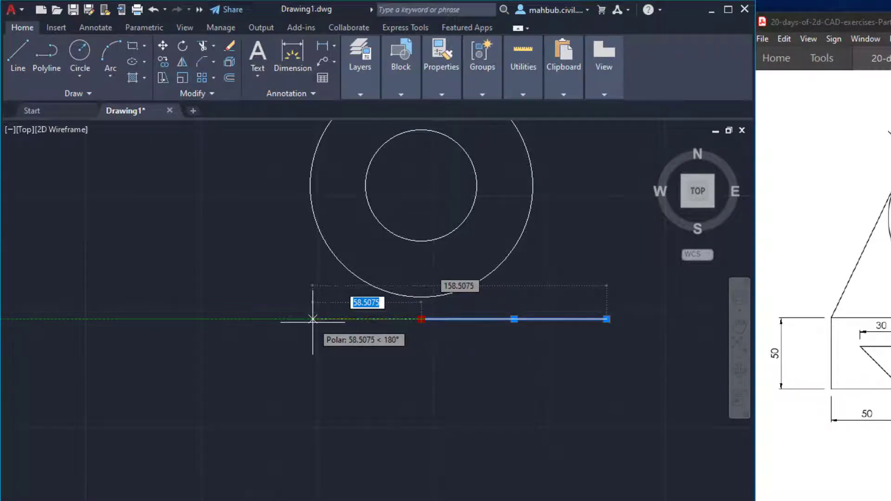
pyautogui.write('100')
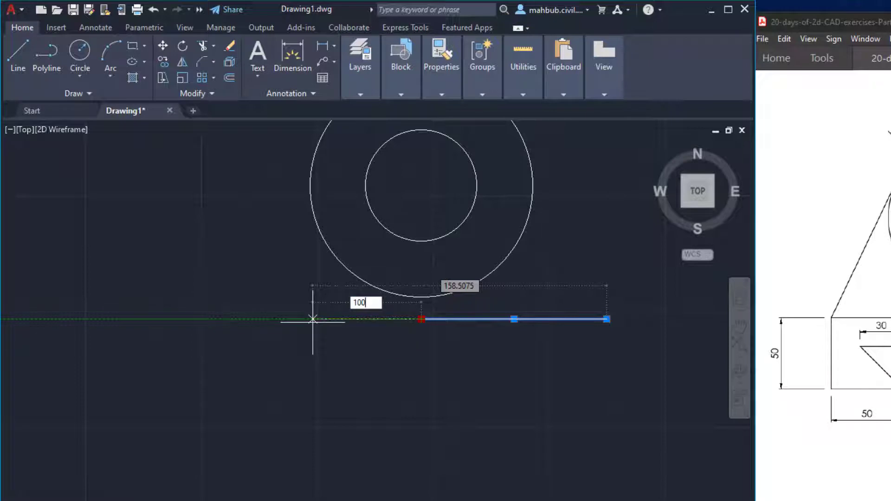
pyautogui.press('Return')
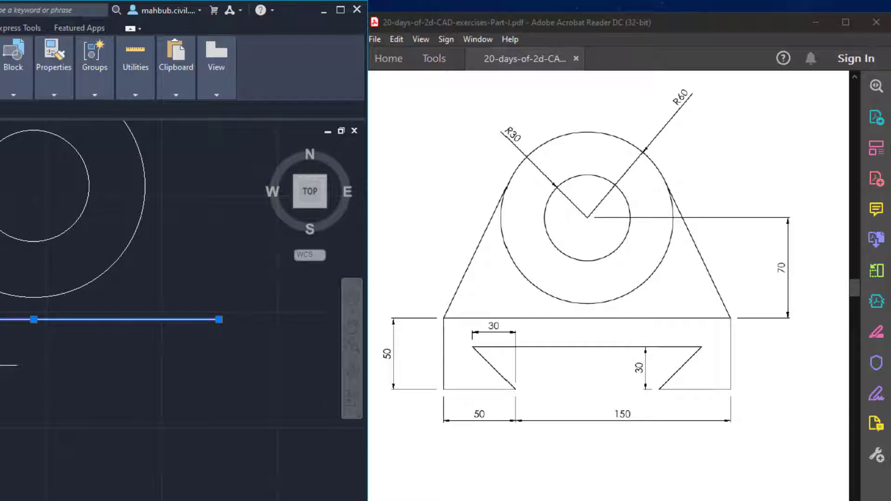
pyautogui.press('Escape')
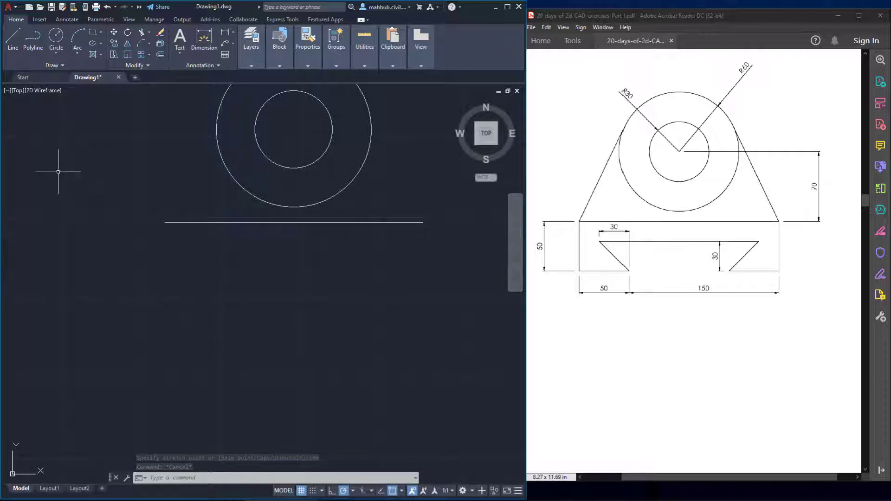
# Step: Start the base outline at the horizontal line's left end with segments 50 down, 50 right and 30 up
pyautogui.click(14, 42)
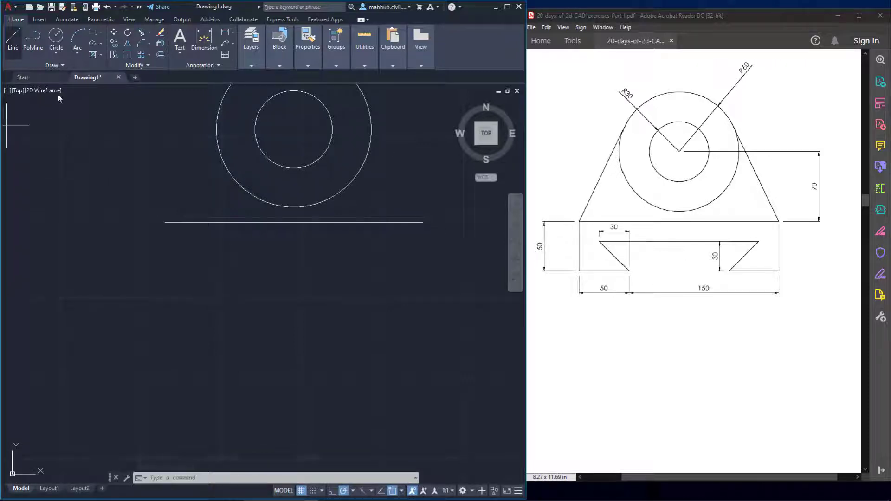
pyautogui.click(165, 225)
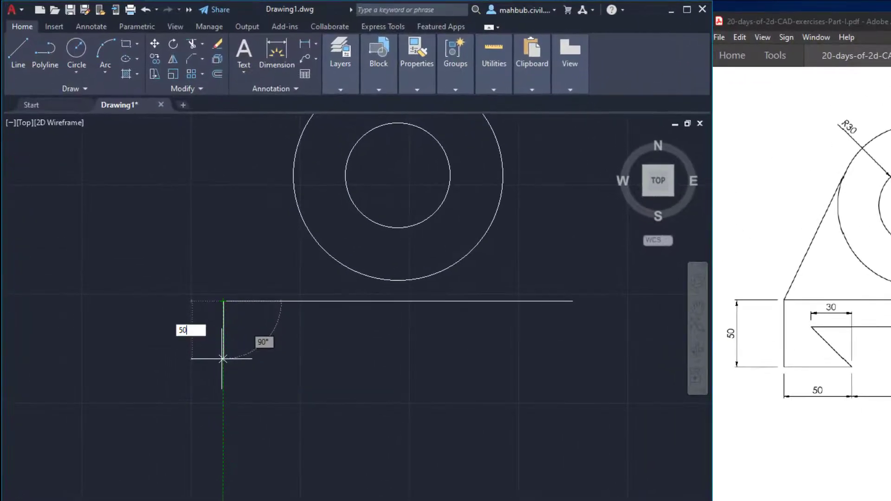
pyautogui.write('50')
pyautogui.press('Return')
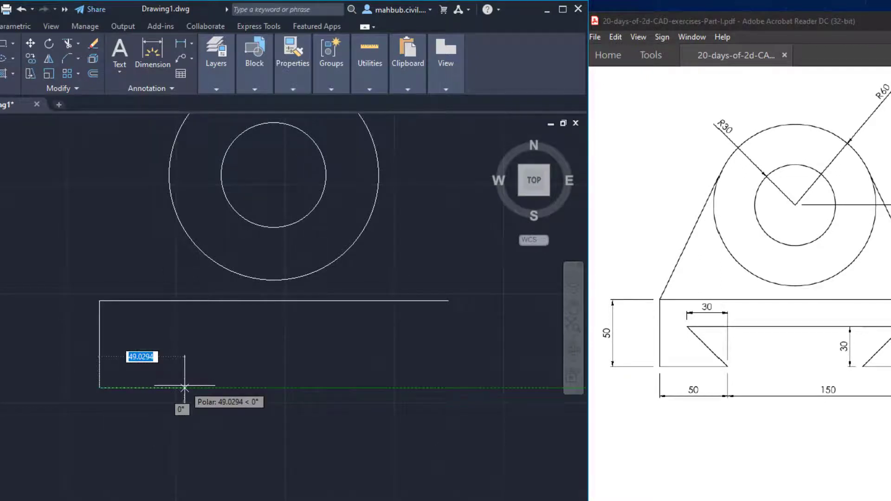
pyautogui.write('50')
pyautogui.press('Return')
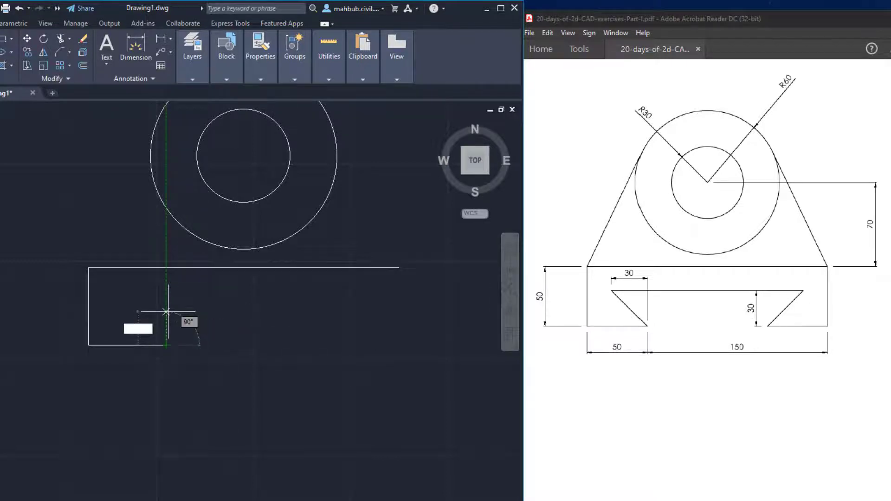
pyautogui.press('Return')
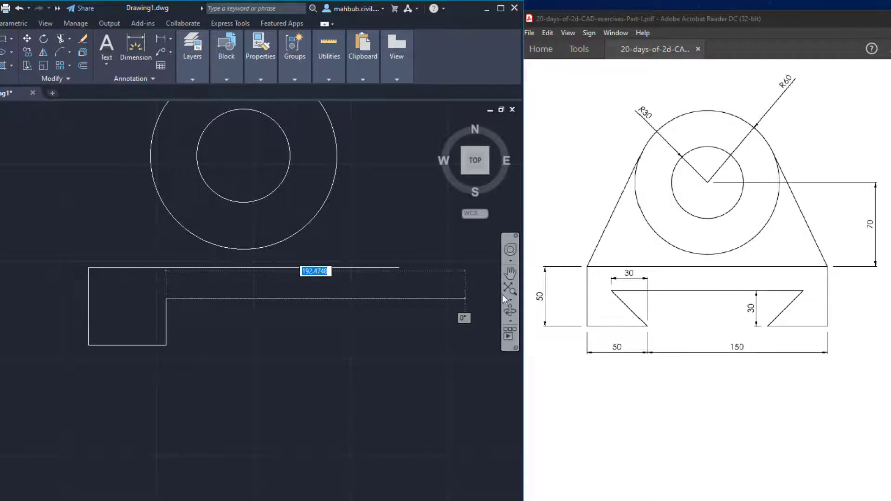
# Step: Continue the outline across the slot with segments 100 to the right and 30 down
pyautogui.write('1')
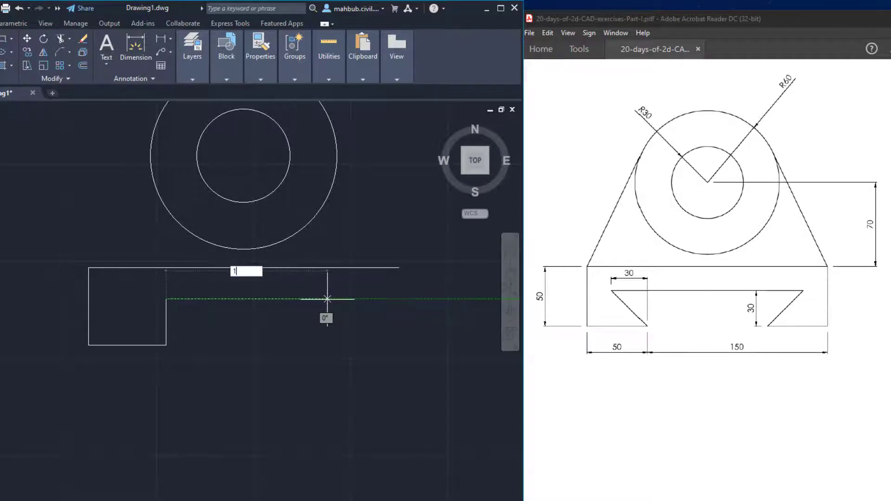
pyautogui.write('00')
pyautogui.press('Return')
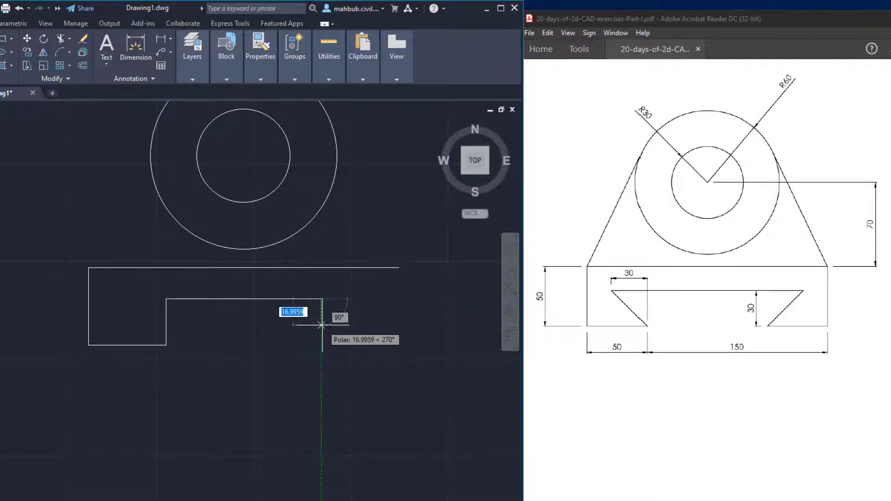
pyautogui.write('30')
pyautogui.press('Return')
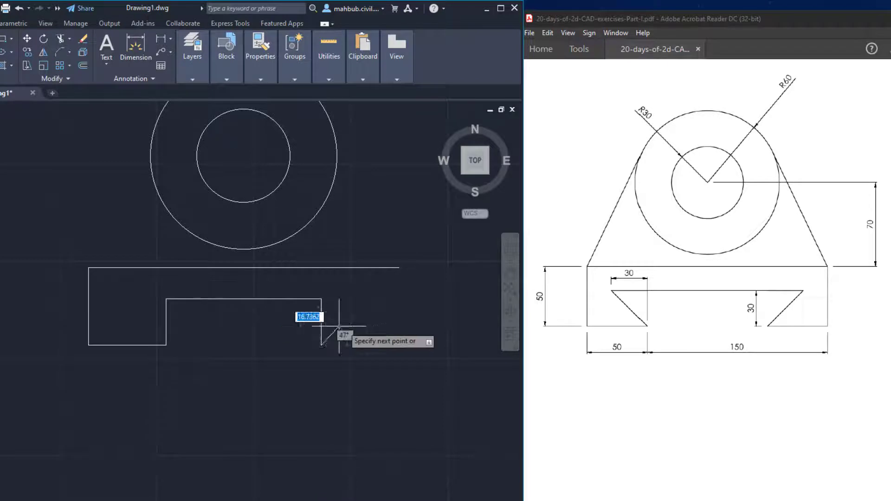
# Step: Finish the base outline with a segment 50 to the right, a vertical to the top line's right end, and close it
pyautogui.write('50')
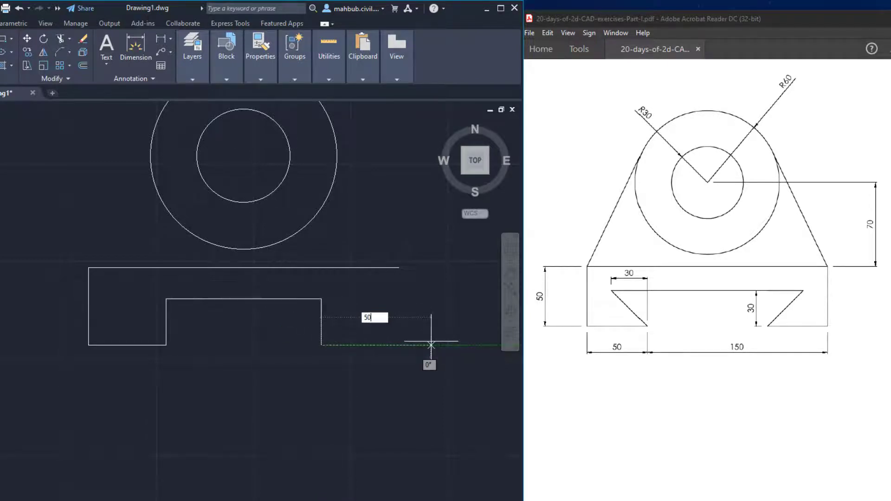
pyautogui.press('Return')
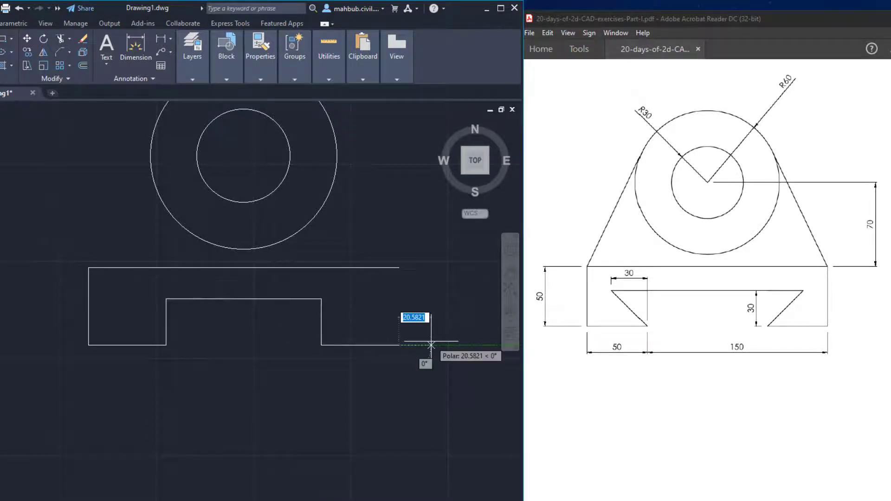
pyautogui.click(398, 268)
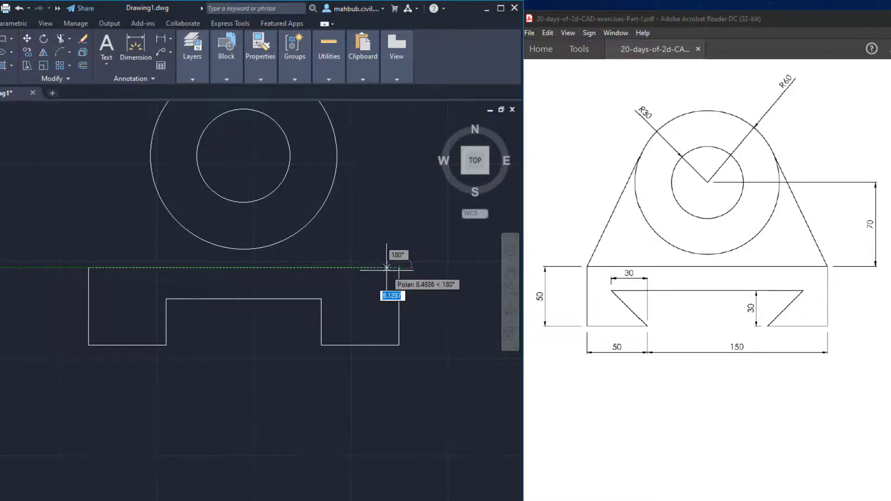
pyautogui.write('c')
pyautogui.press('Return')
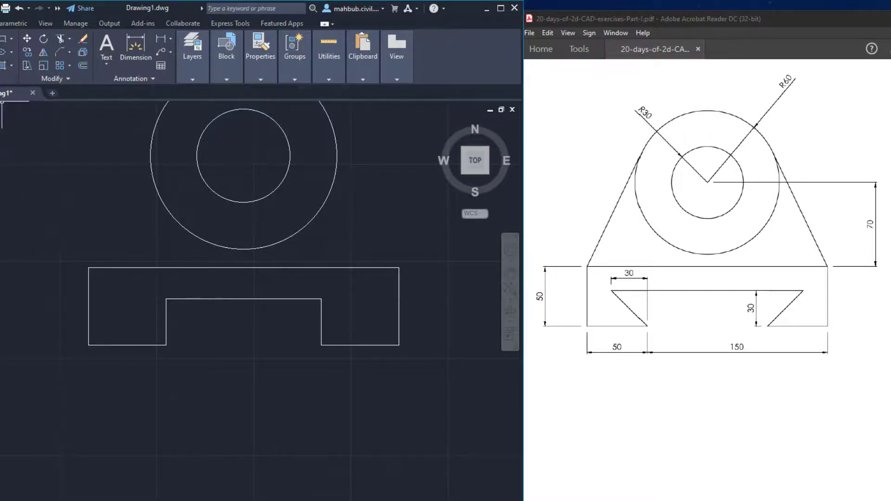
# Step: Draw a line from the slot's upper-left corner 30 units left and diagonally down to the slot's lower-left corner
pyautogui.click(166, 298)
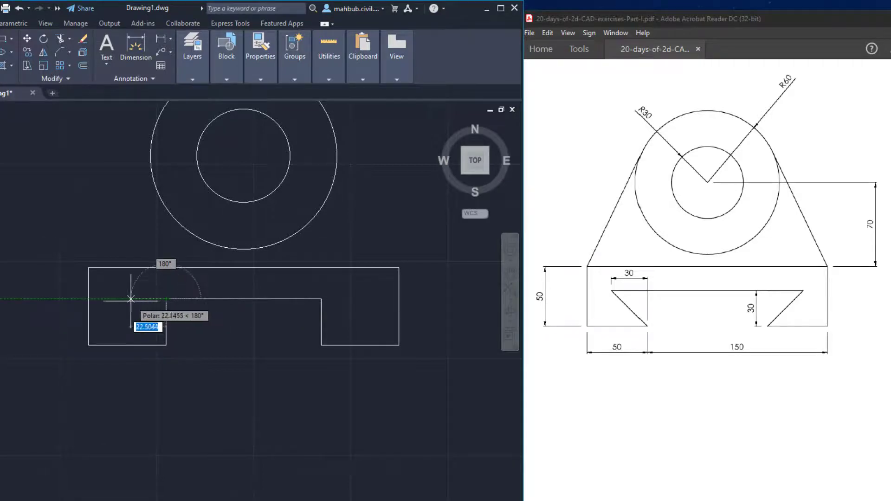
pyautogui.write('30')
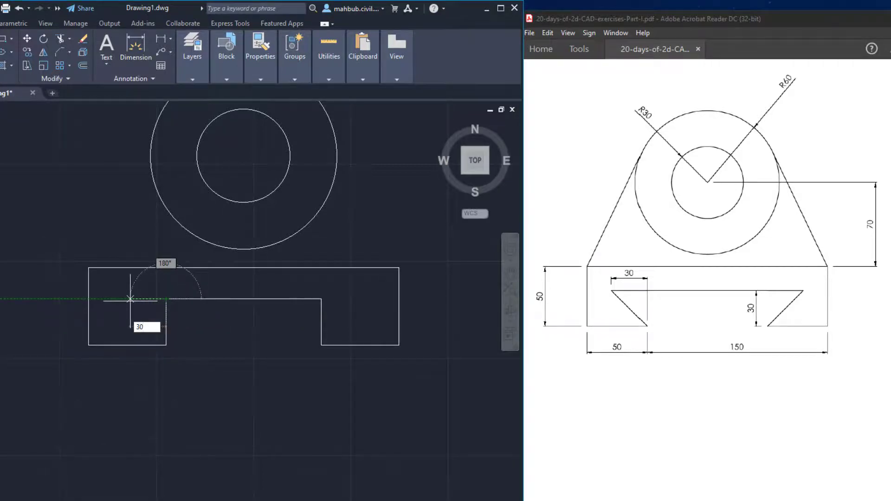
pyautogui.press('Return')
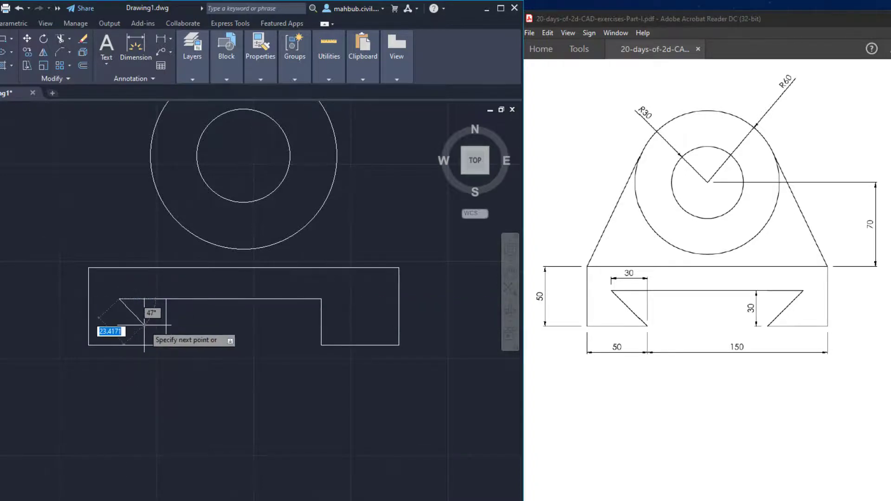
pyautogui.click(166, 345)
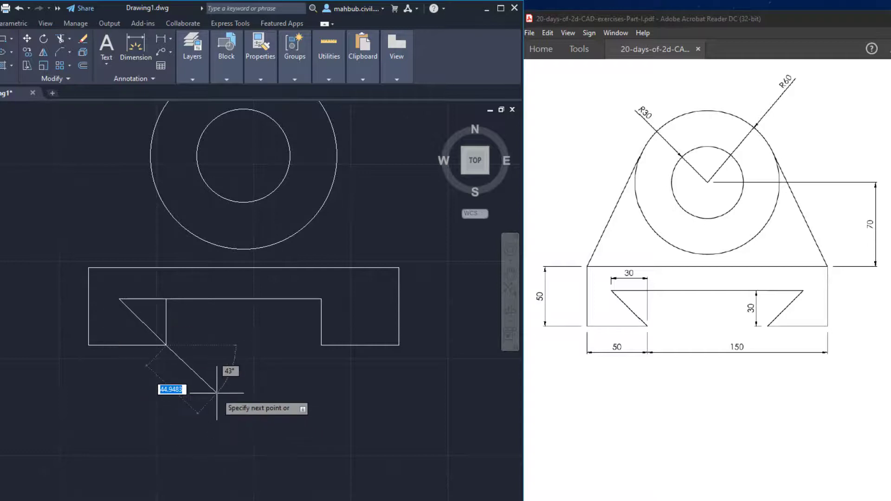
pyautogui.press('Escape')
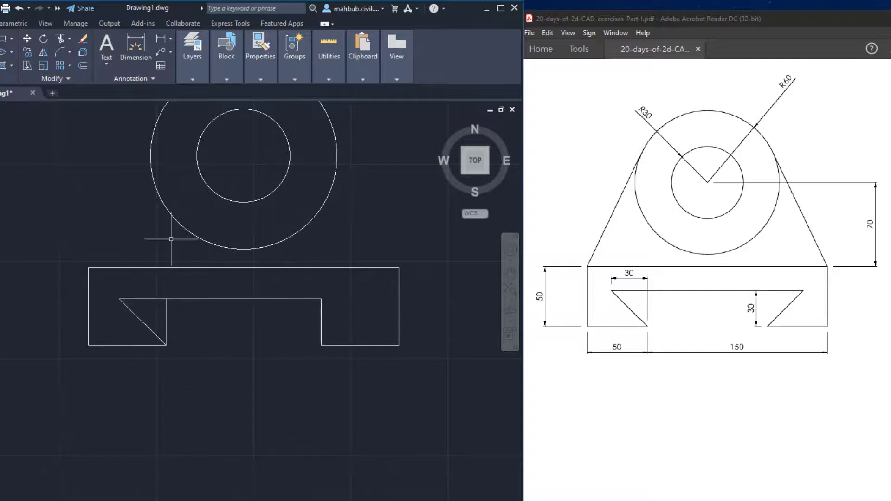
# Step: Draw a line from the slot's upper-right corner 30 units right and diagonally down to the slot's lower-right corner
pyautogui.press('l')
pyautogui.press('Return')
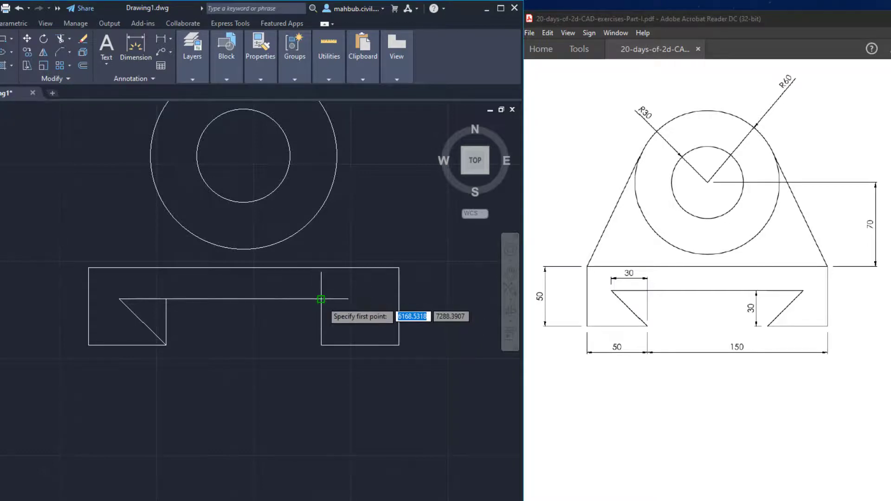
pyautogui.click(321, 299)
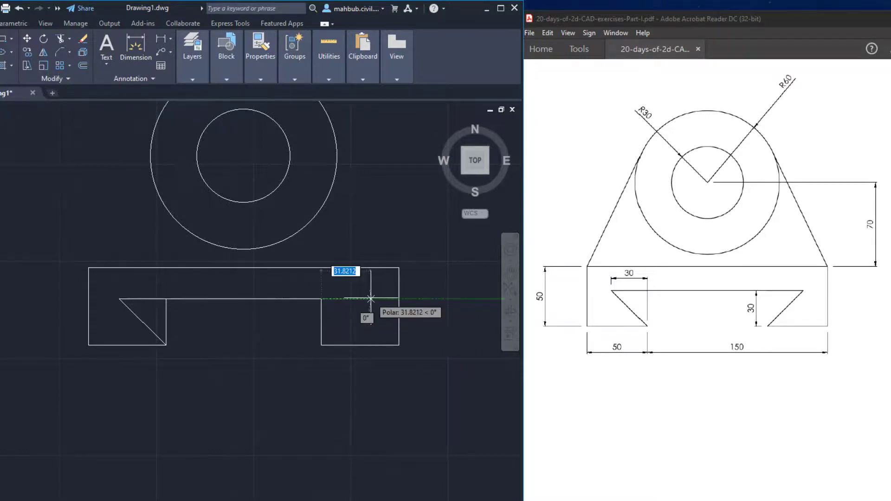
pyautogui.write('30')
pyautogui.press('Return')
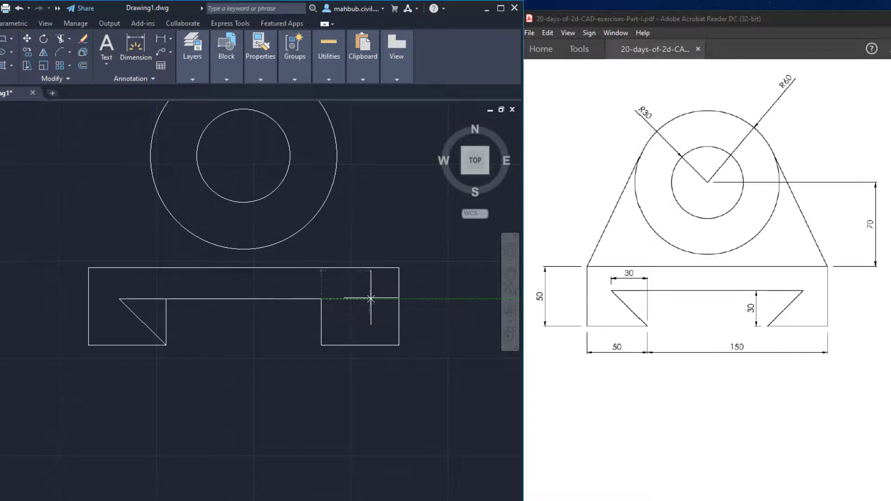
pyautogui.click(321, 345)
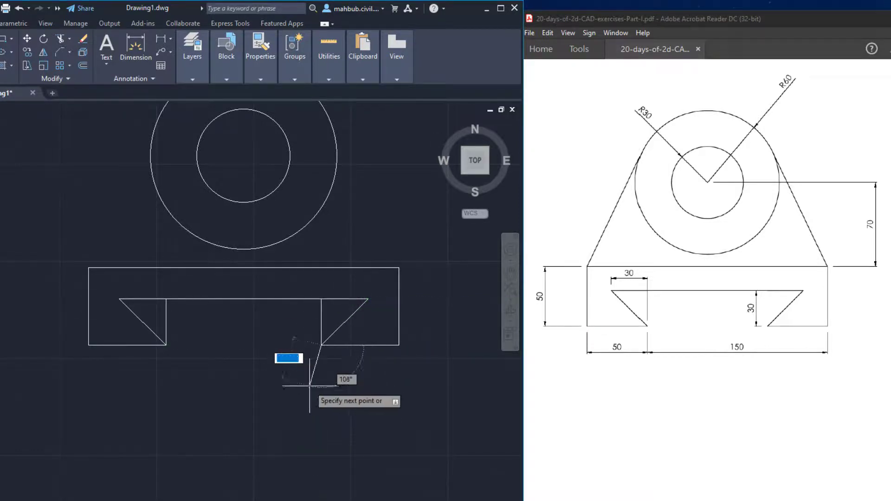
pyautogui.press('Escape')
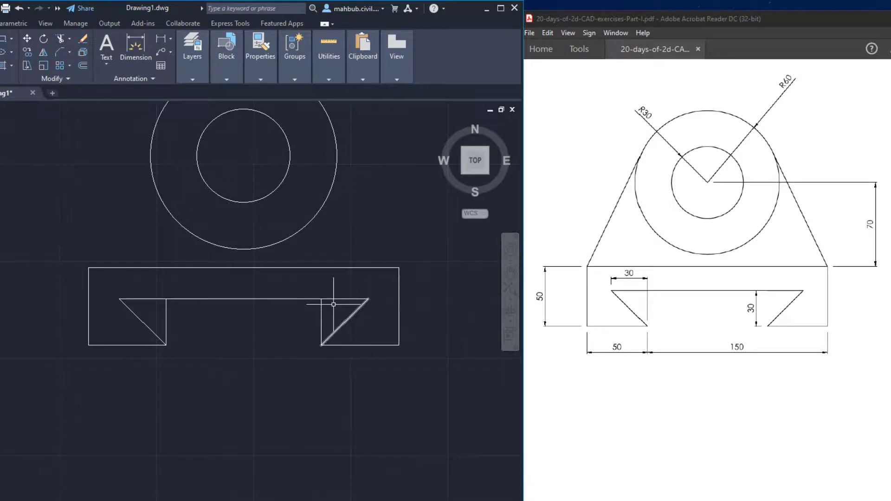
# Step: Delete the two vertical side lines of the slot, keeping the slanted dovetail edges
pyautogui.moveTo(384, 238); pyautogui.dragTo(367, 299, button='middle')
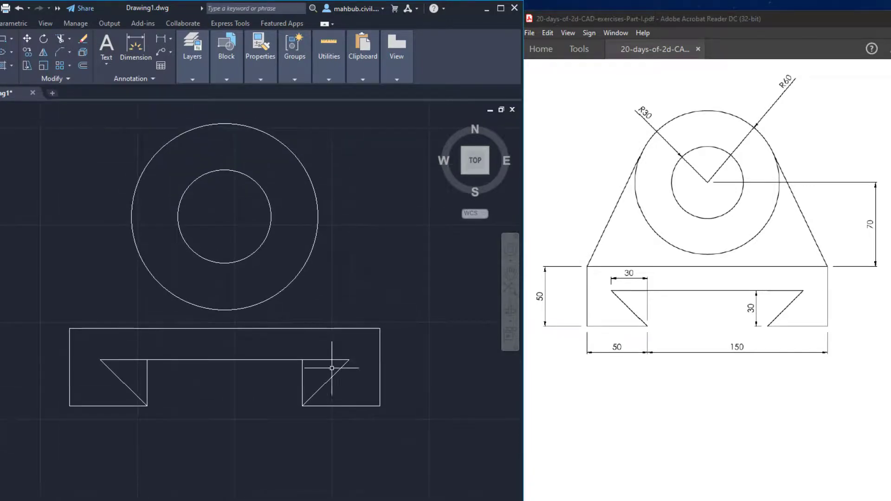
pyautogui.click(147, 380)
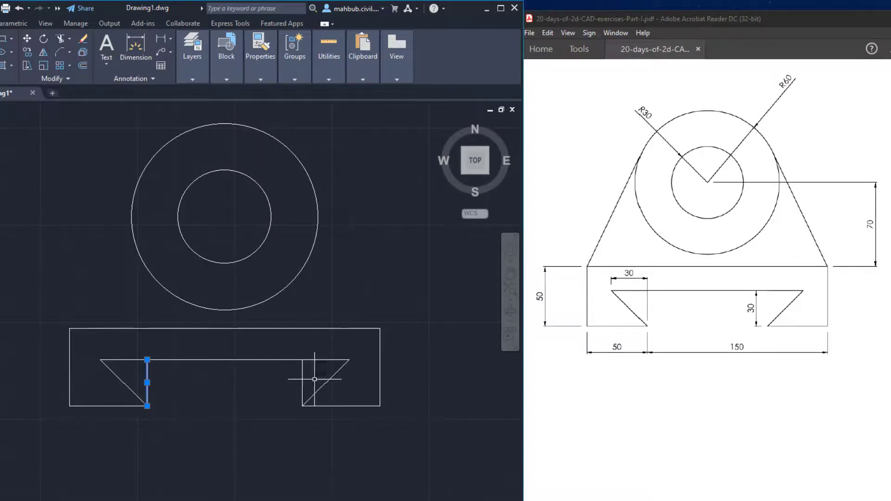
pyautogui.click(302, 381)
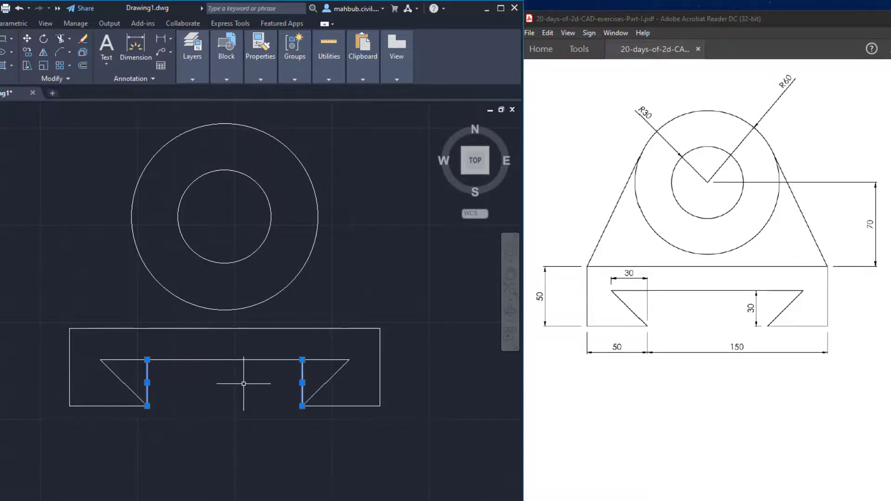
pyautogui.press('Delete')
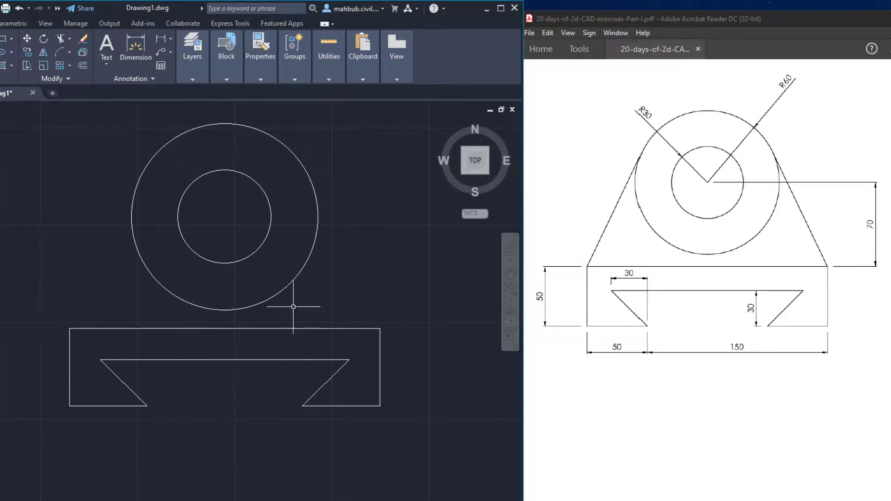
# Step: Draw a line from the base block's upper-left corner tangent to the left side of the outer circle
pyautogui.moveTo(343, 234); pyautogui.dragTo(336, 259, button='middle')
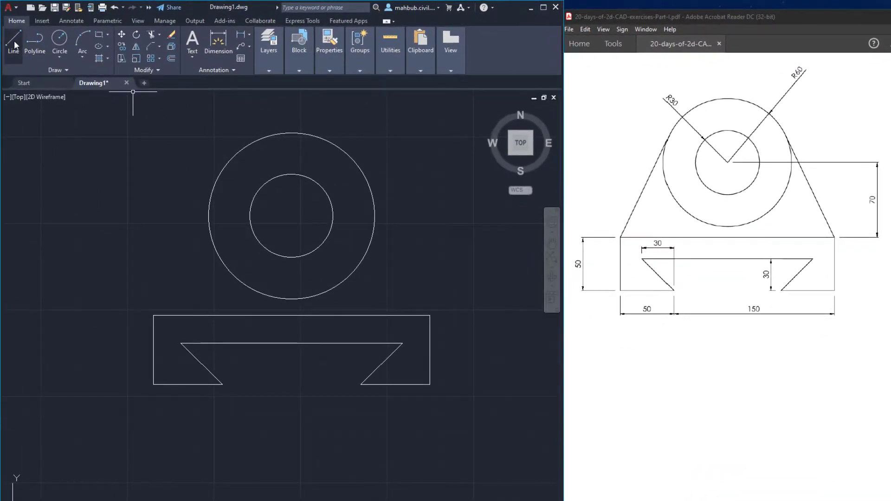
pyautogui.click(14, 44)
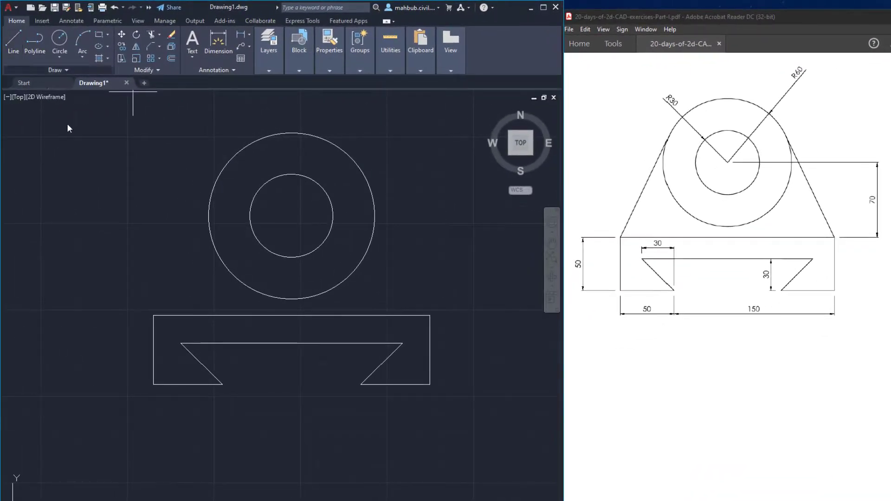
pyautogui.click(153, 315)
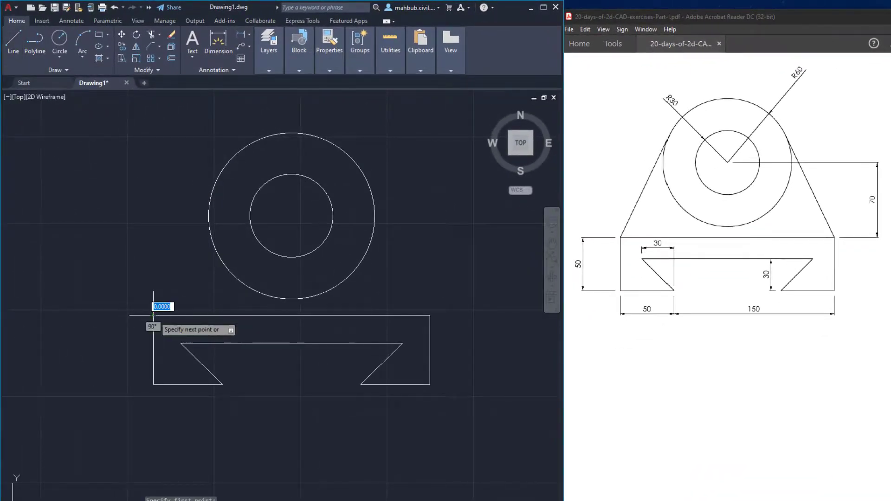
pyautogui.press('F8')
pyautogui.keyDown('shift'); pyautogui.rightClick(196, 197); pyautogui.keyUp('shift')
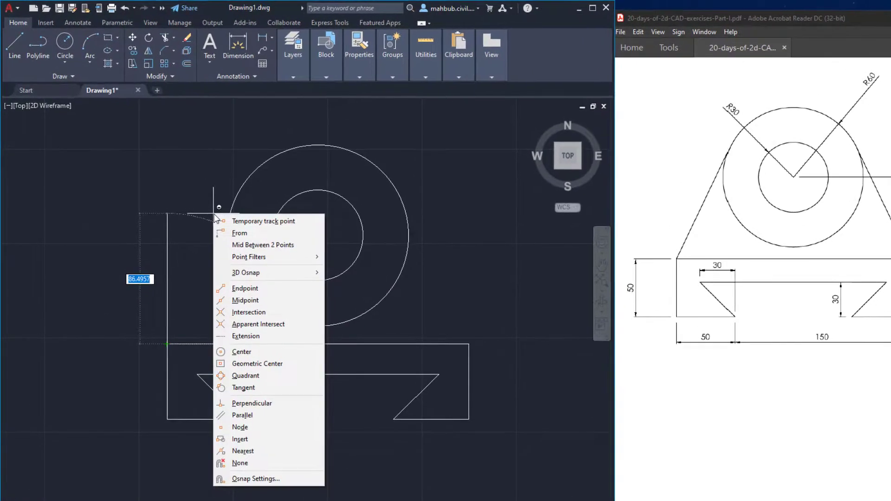
pyautogui.click(254, 388)
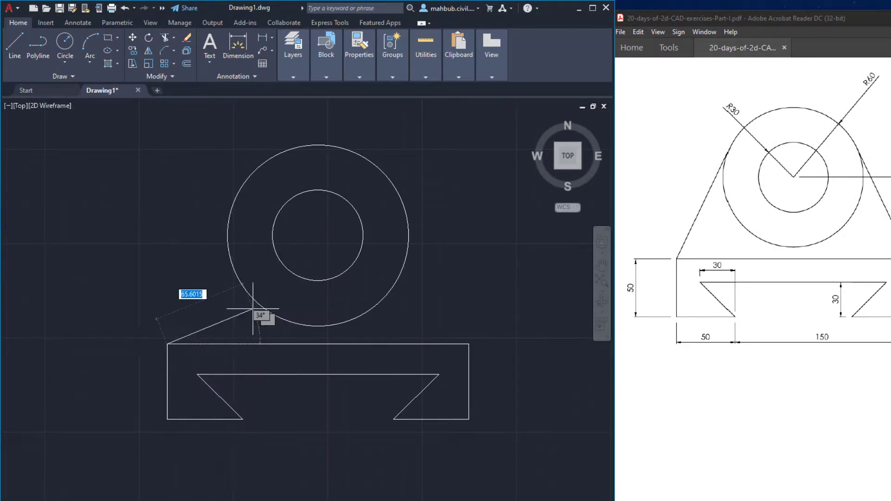
pyautogui.click(228, 204)
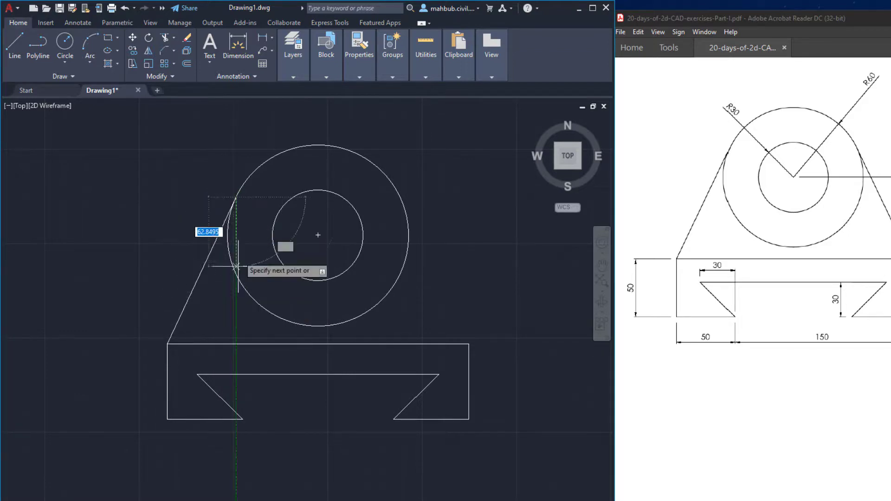
pyautogui.press('Escape')
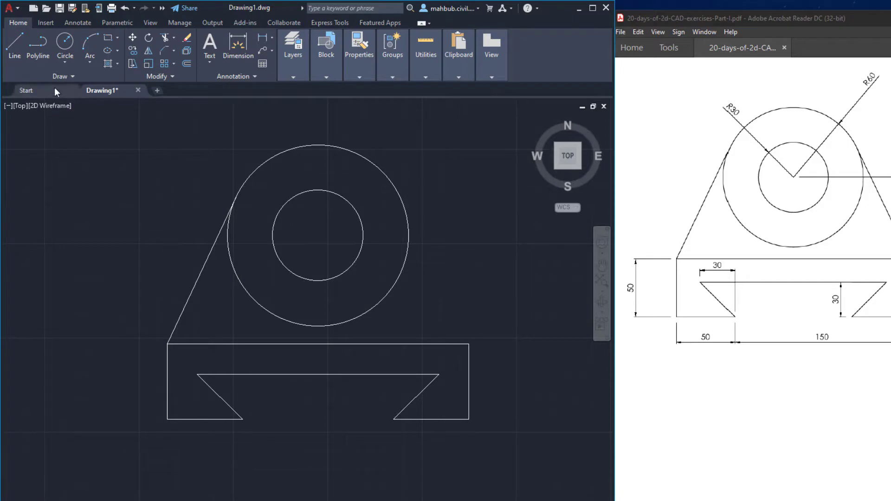
# Step: Draw a line from the base block's upper-right corner tangent to the right side of the outer circle
pyautogui.press('Return')
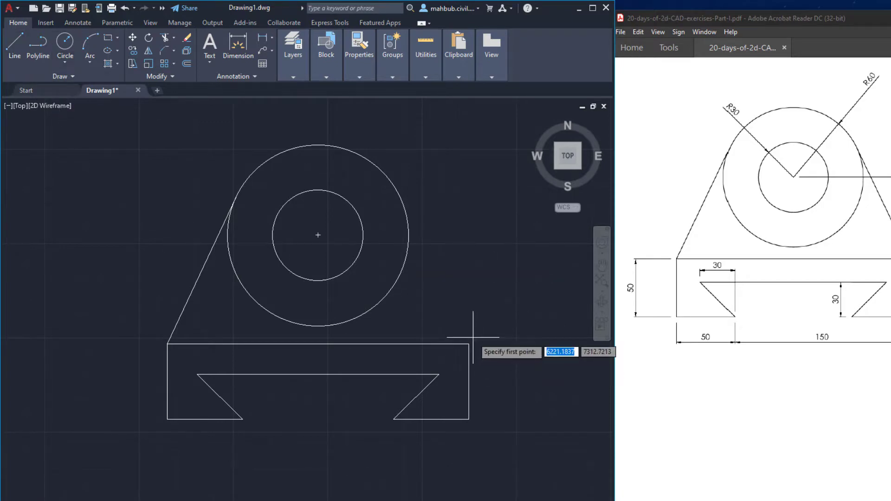
pyautogui.click(469, 344)
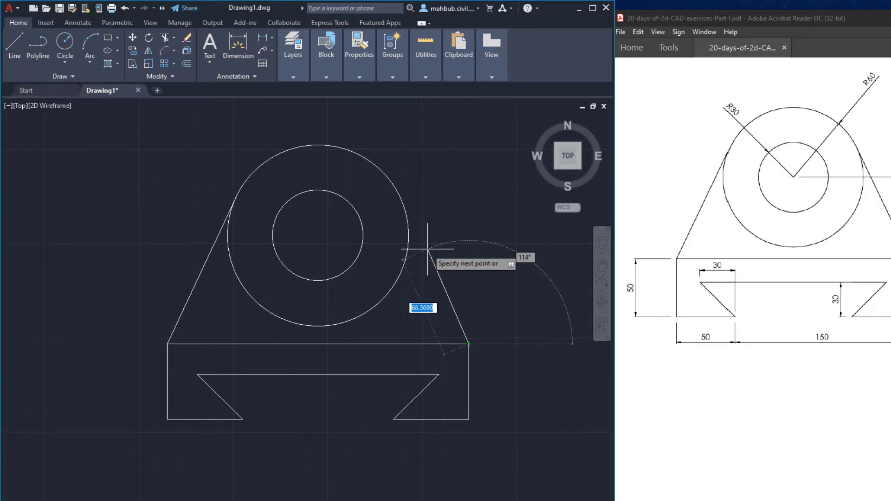
pyautogui.press('F8')
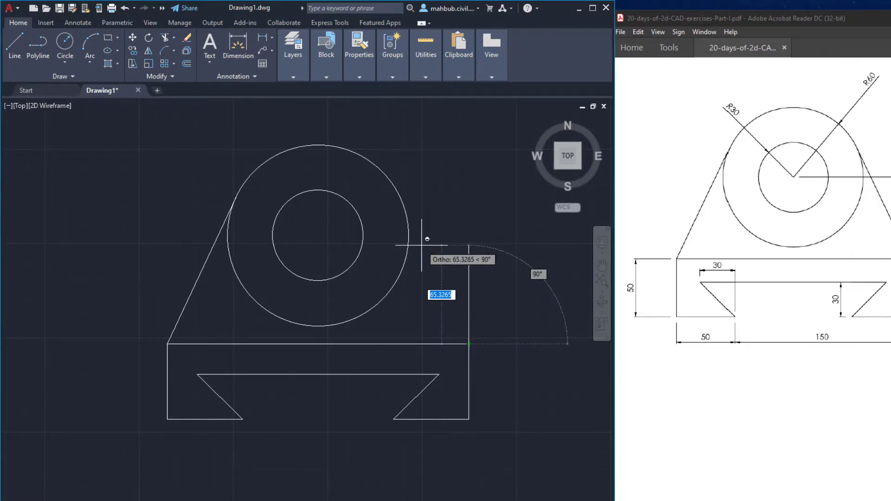
pyautogui.keyDown('shift'); pyautogui.rightClick(421, 245); pyautogui.keyUp('shift')
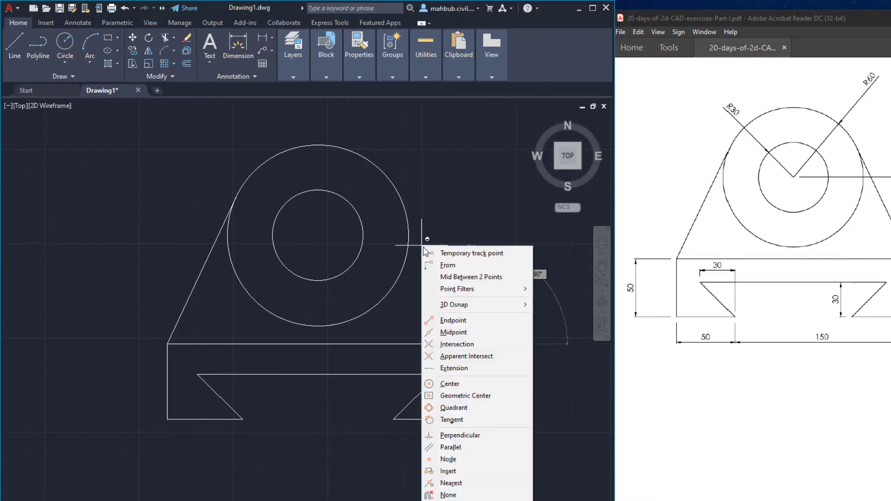
pyautogui.click(466, 419)
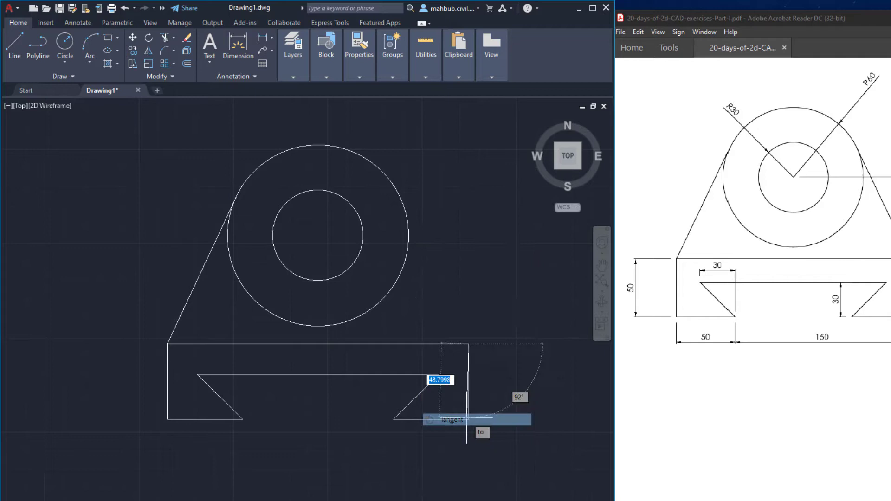
pyautogui.click(408, 220)
pyautogui.press('Escape')
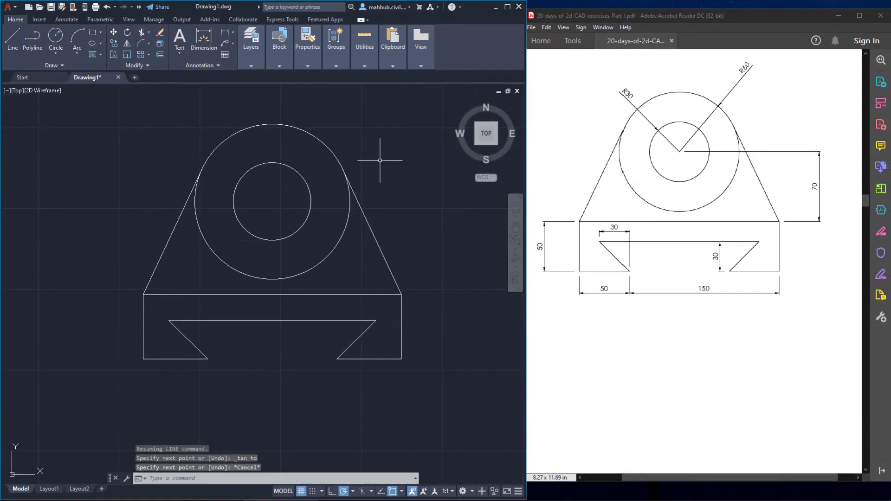